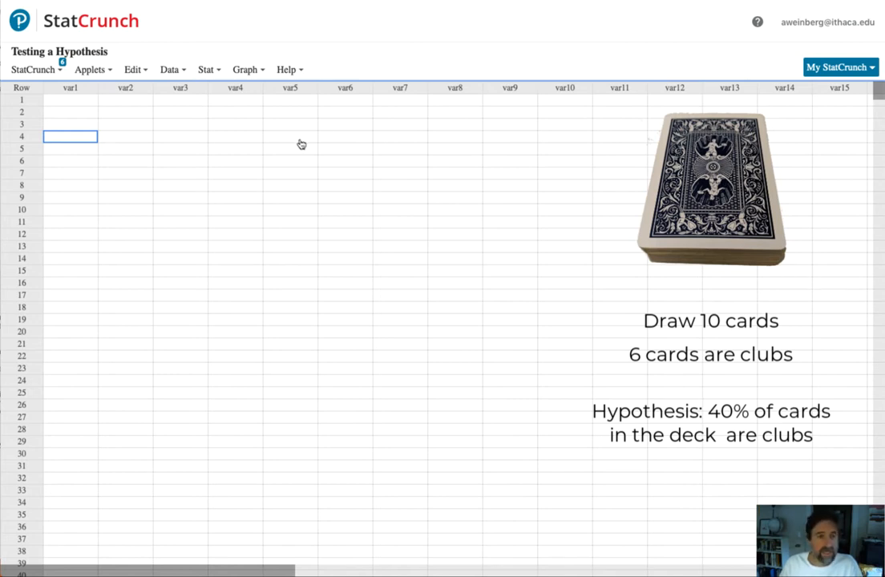
Step: Name the first column Model and fill its rows 1 to 4 with Clubs
{"action": "left_click", "coordinate": [69, 88]}
{"action": "type", "text": "Model"}
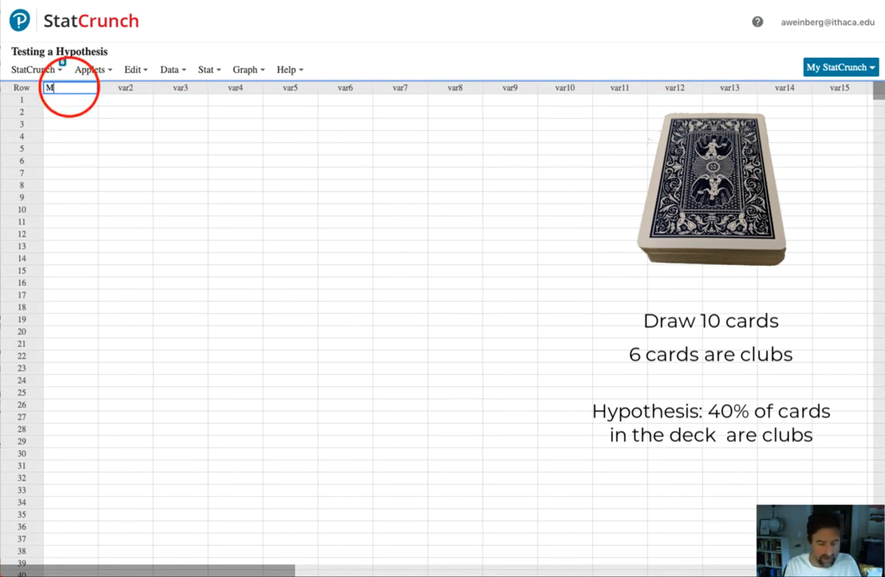
{"action": "key", "text": "Return"}
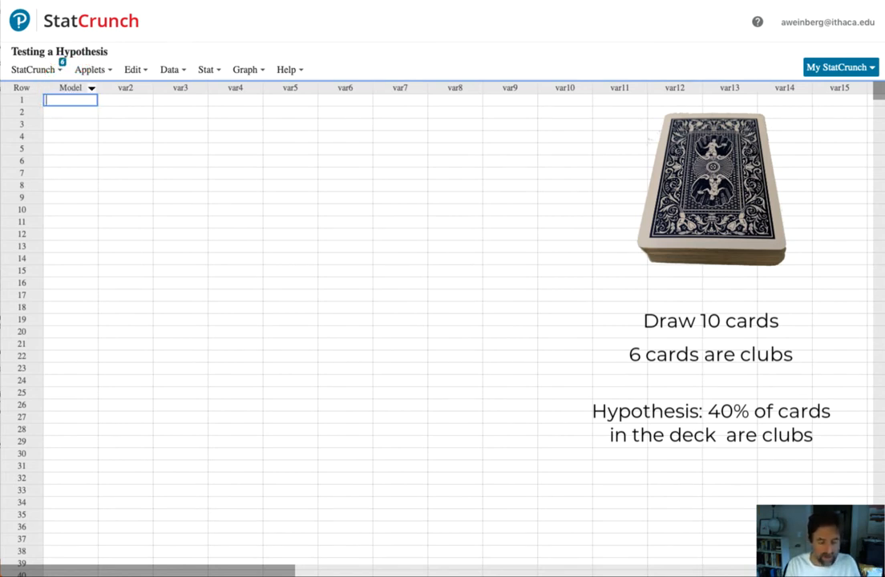
{"action": "type", "text": "Clubs"}
{"action": "key", "text": "Return"}
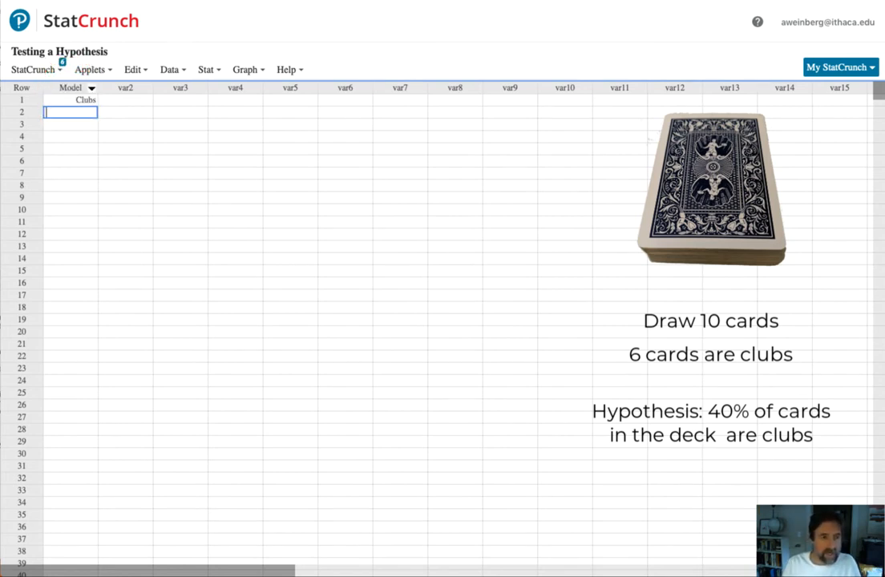
{"action": "left_click", "coordinate": [82, 101]}
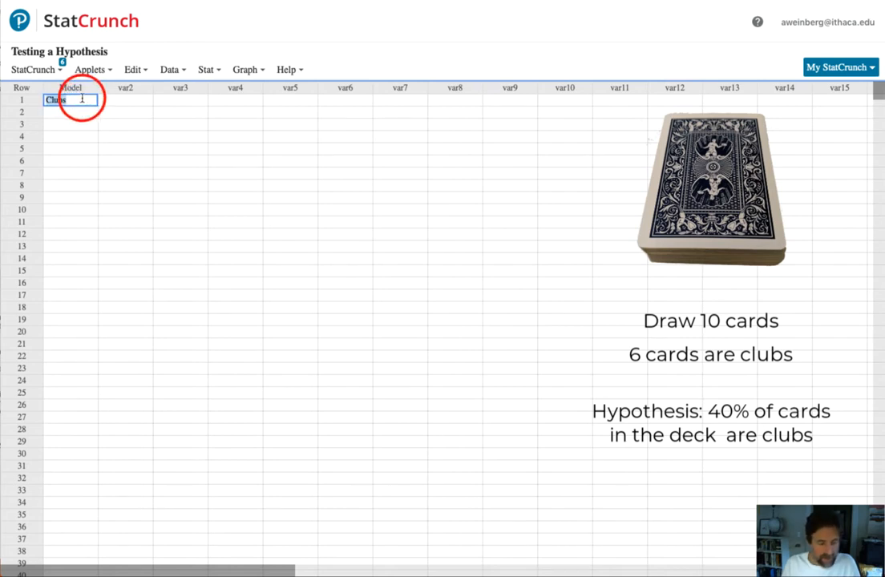
{"action": "left_click_drag", "start_coordinate": [83, 101], "coordinate": [83, 138]}
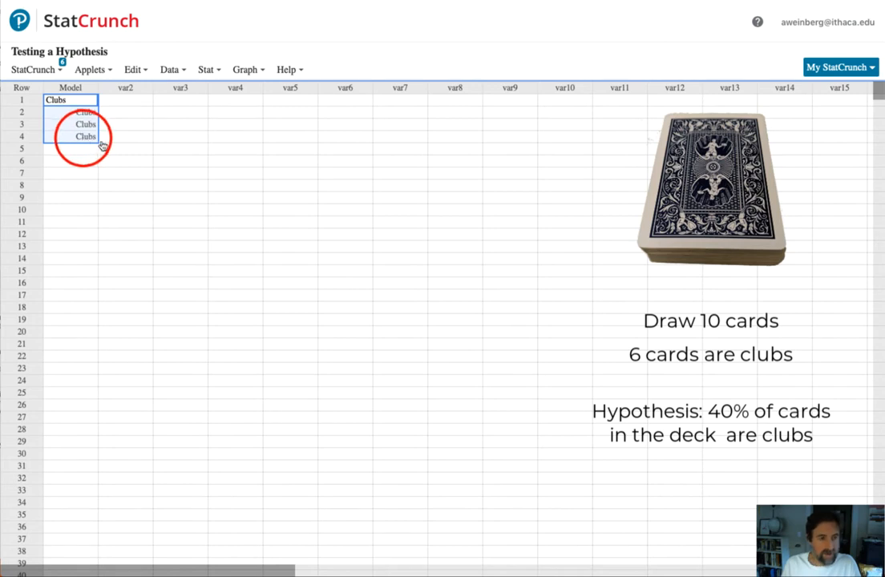
Step: Fill rows 5 to 10 of the Model column with Not Clubs
{"action": "left_click", "coordinate": [79, 148]}
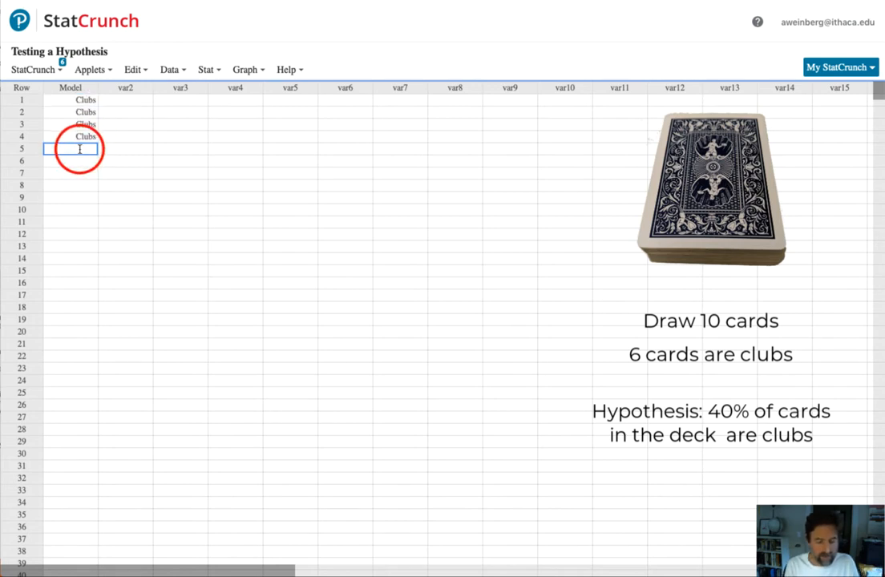
{"action": "type", "text": "Not Clubs"}
{"action": "key", "text": "Return"}
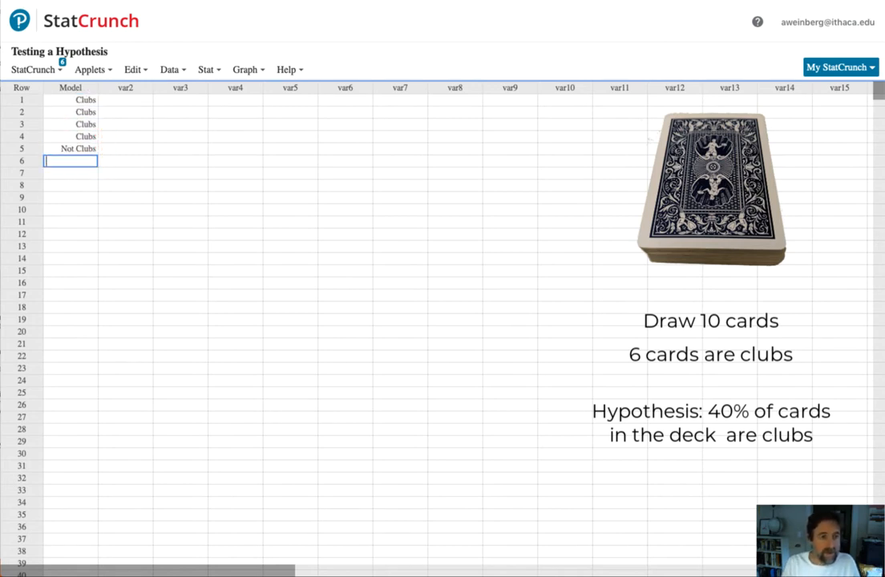
{"action": "left_click", "coordinate": [77, 149]}
{"action": "left_click_drag", "start_coordinate": [79, 148], "coordinate": [77, 217]}
{"action": "left_click", "coordinate": [122, 184]}
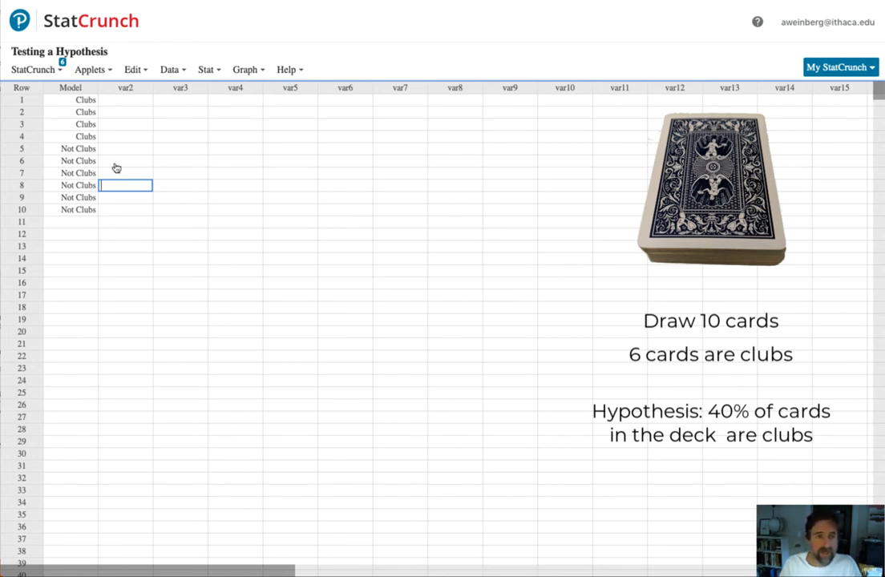
Step: Set up a column sample of Model with sample size 10, 10000 samples, and sampling with replacement
{"action": "left_click", "coordinate": [170, 71]}
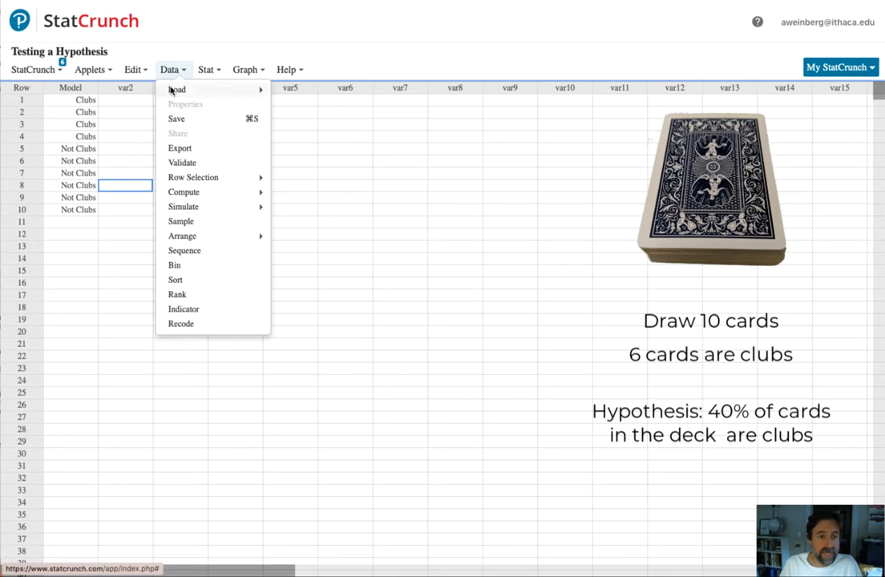
{"action": "left_click", "coordinate": [181, 222]}
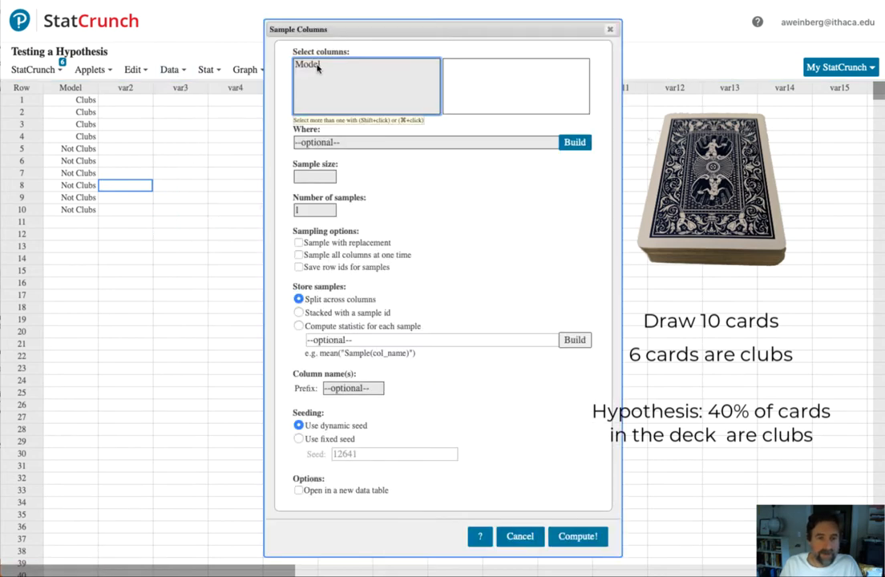
{"action": "left_click", "coordinate": [319, 66]}
{"action": "left_click", "coordinate": [310, 177]}
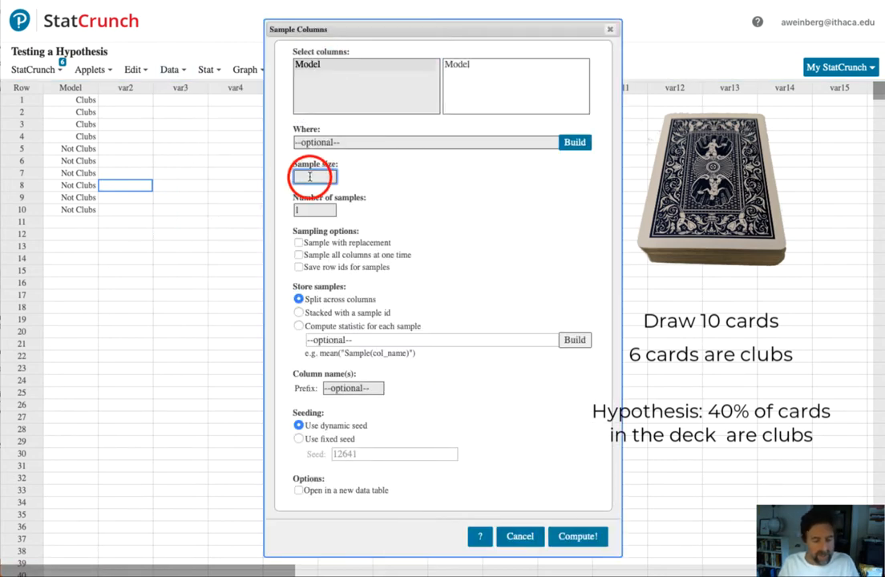
{"action": "type", "text": "10"}
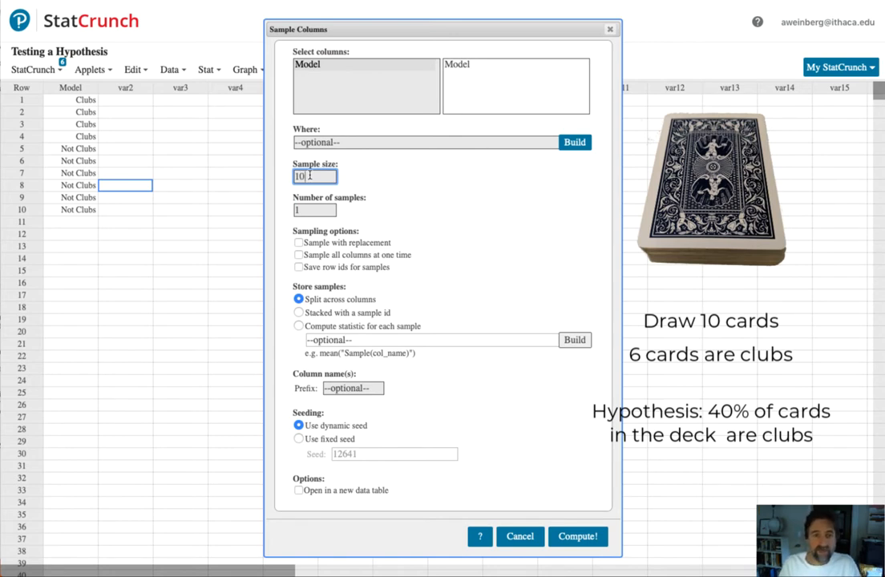
{"action": "left_click", "coordinate": [313, 210]}
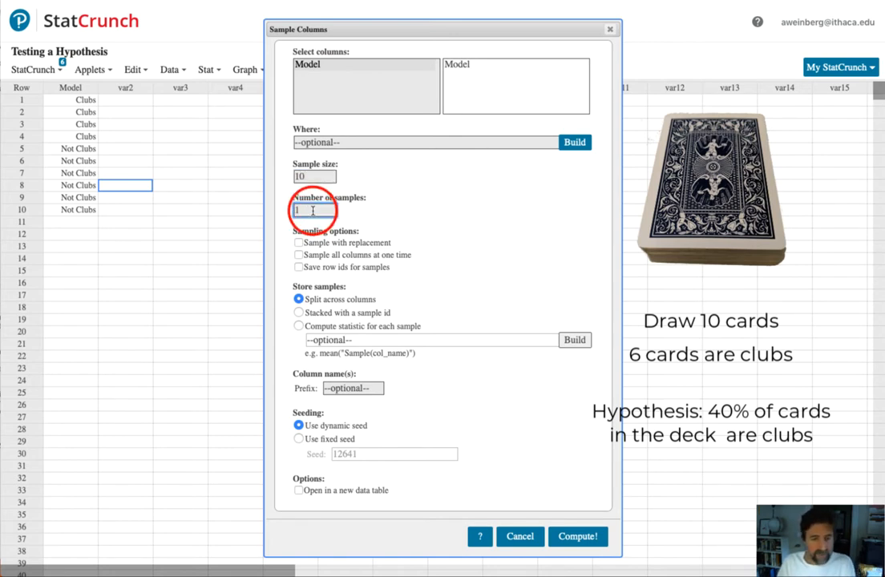
{"action": "type", "text": "0000"}
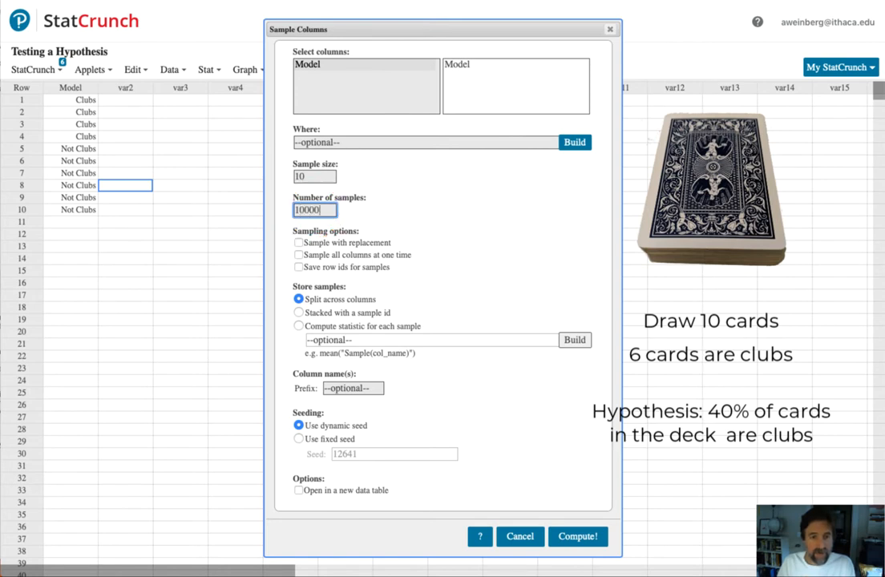
{"action": "left_click", "coordinate": [299, 242]}
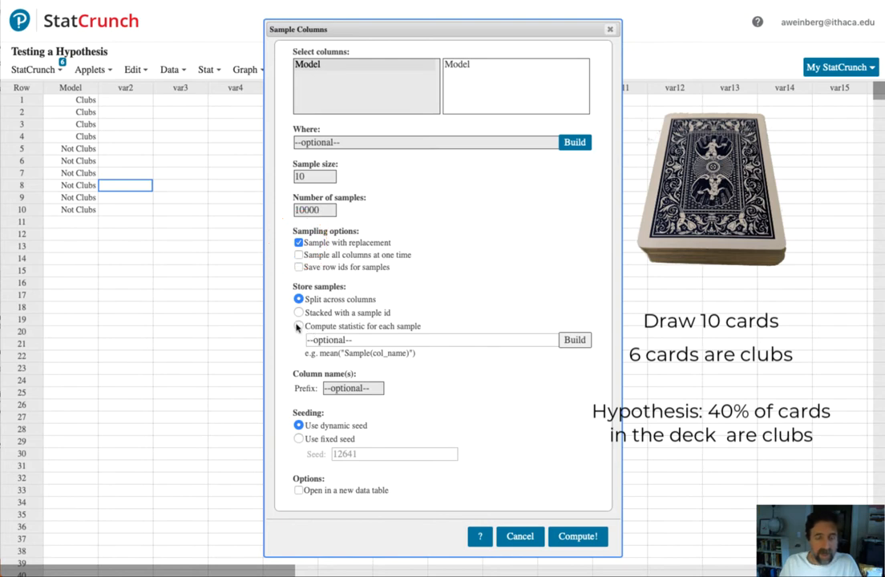
Step: Have the sampling compute a statistic for each sample with the expression sum("Sample(Model)"="Clubs")
{"action": "left_click", "coordinate": [297, 326]}
{"action": "left_click", "coordinate": [574, 340]}
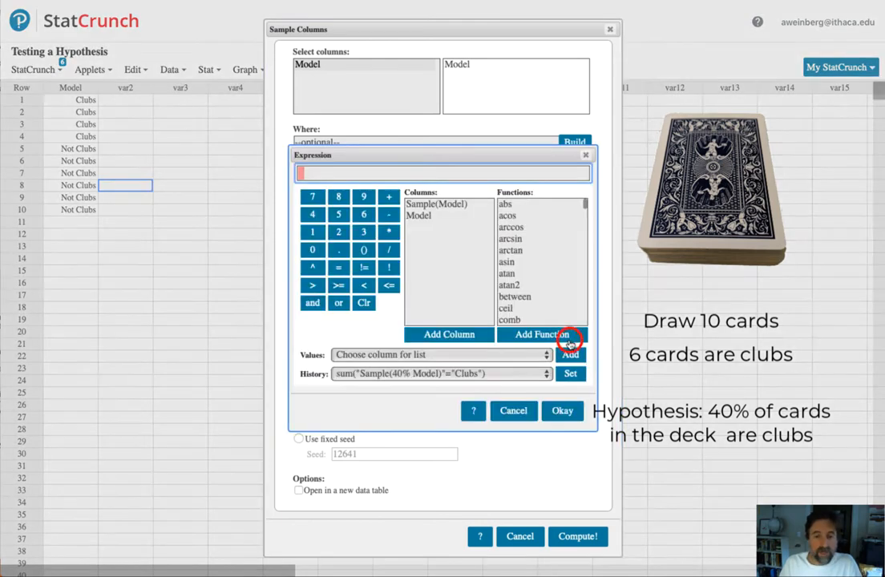
{"action": "left_click_drag", "start_coordinate": [585, 205], "coordinate": [585, 316]}
{"action": "double_click", "coordinate": [529, 307]}
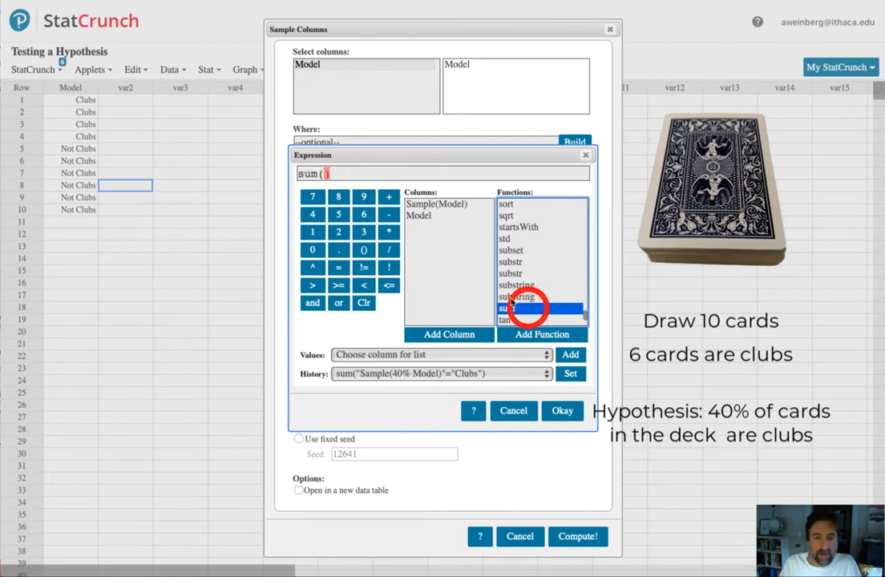
{"action": "double_click", "coordinate": [427, 204]}
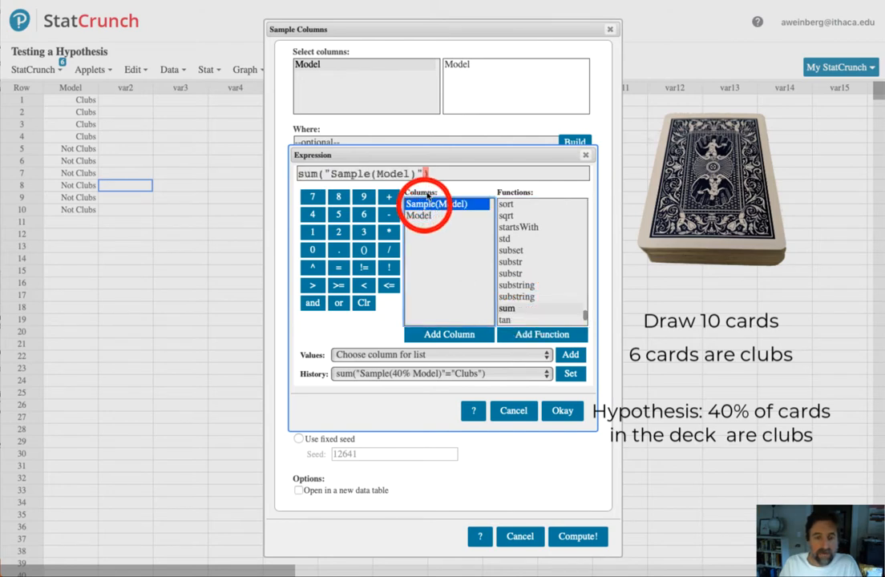
{"action": "left_click", "coordinate": [484, 356]}
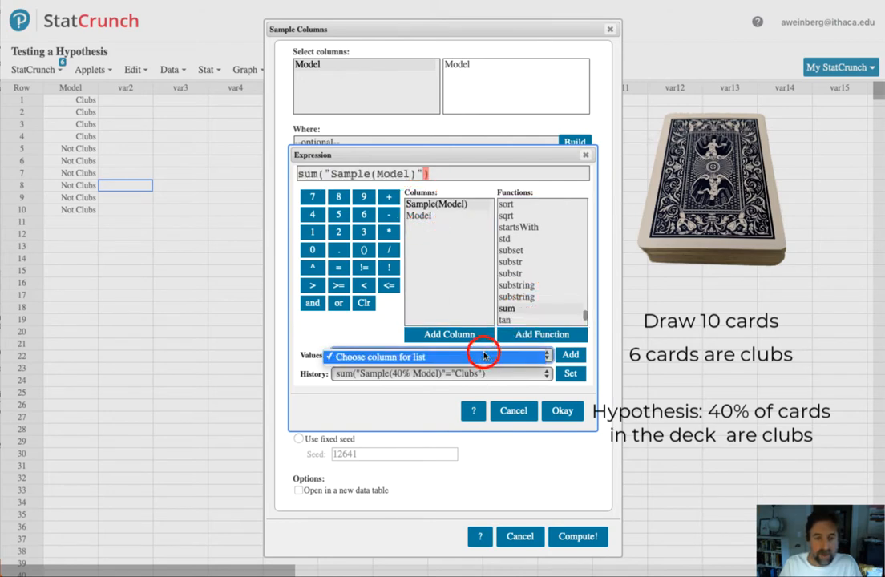
{"action": "left_click", "coordinate": [353, 340]}
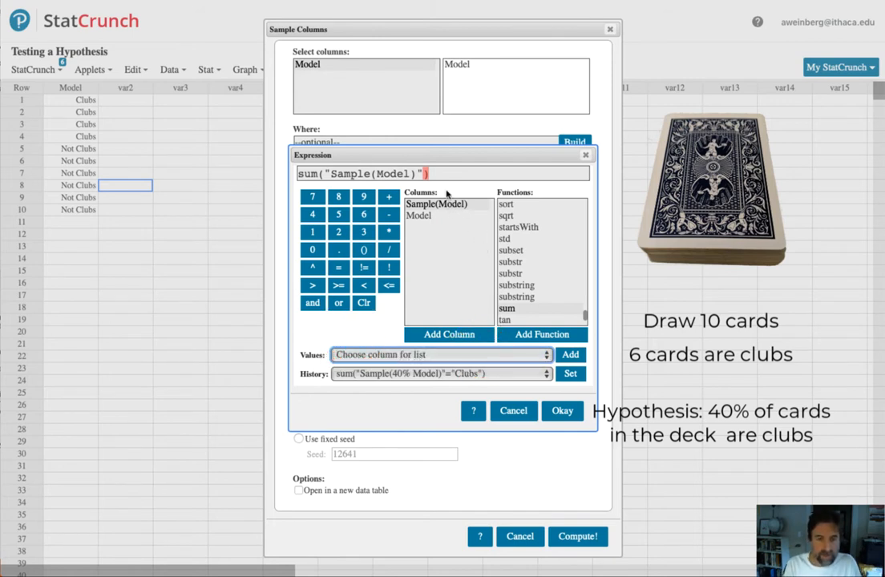
{"action": "type", "text": "=\"Clubs\""}
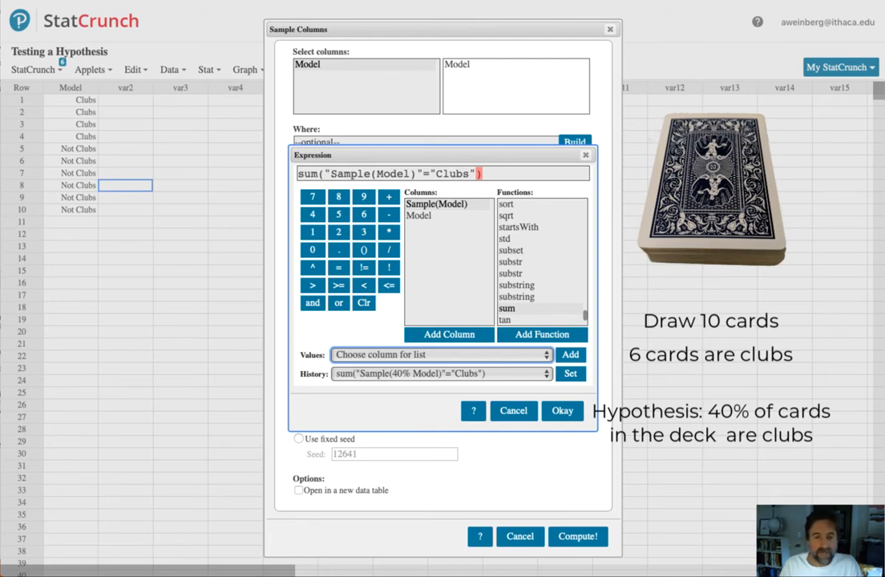
{"action": "left_click", "coordinate": [562, 411]}
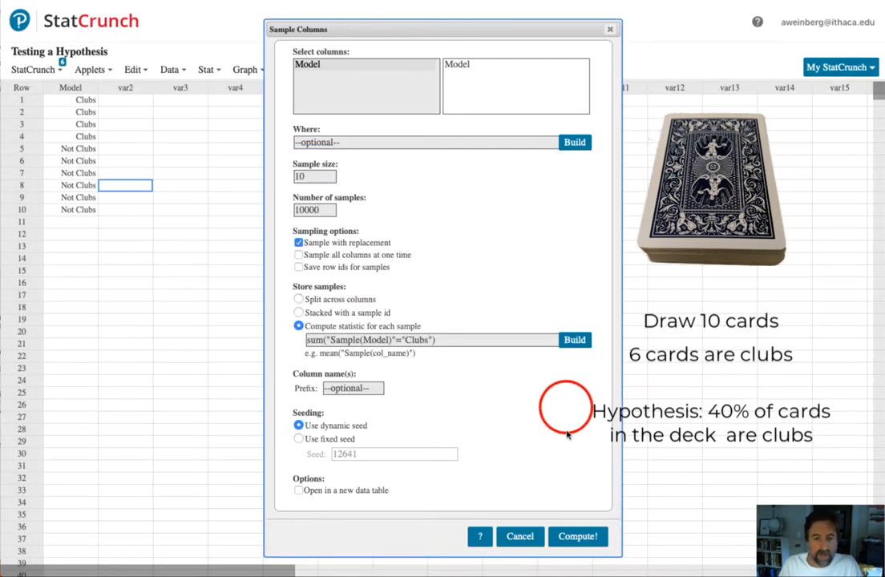
Step: Set the column name prefix to "Number of Clubs in Hand" and compute the samples
{"action": "left_click", "coordinate": [365, 387]}
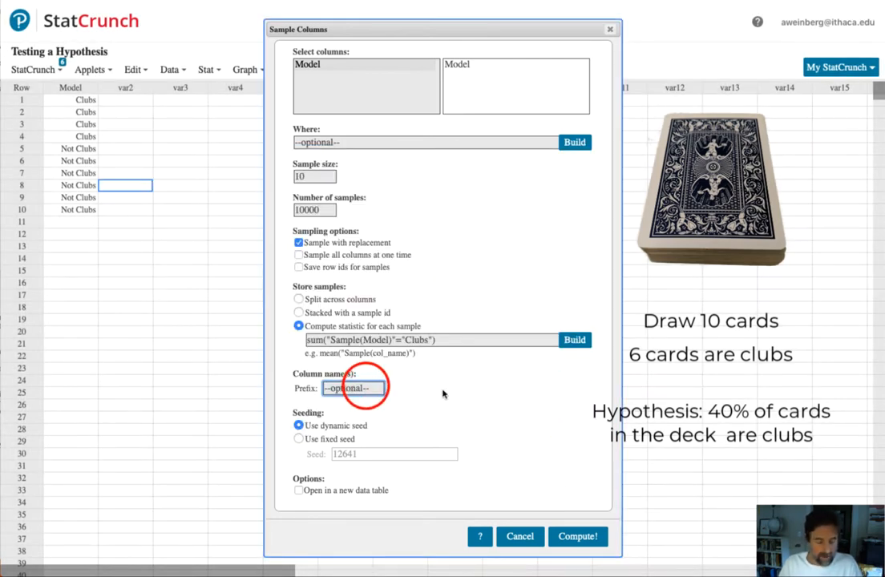
{"action": "type", "text": "Nu"}
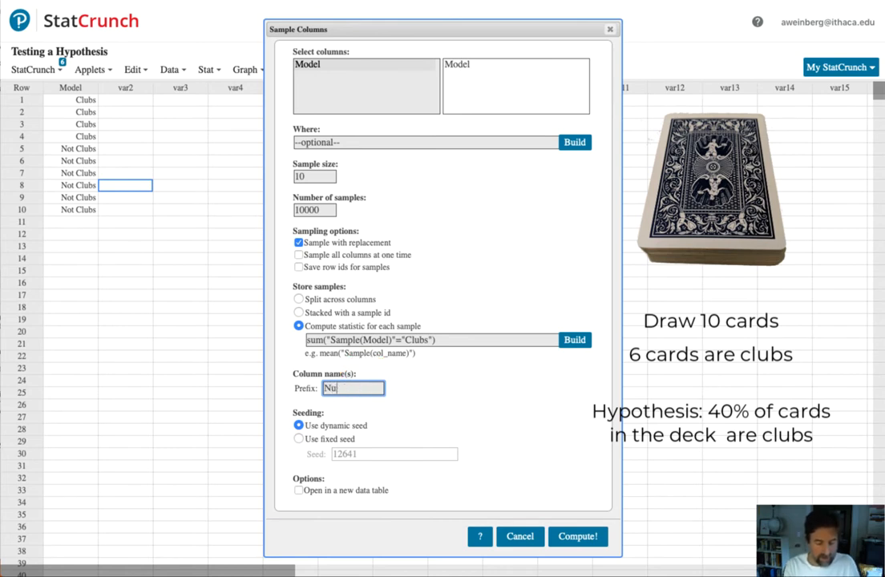
{"action": "type", "text": "mber of Clubs in Hand"}
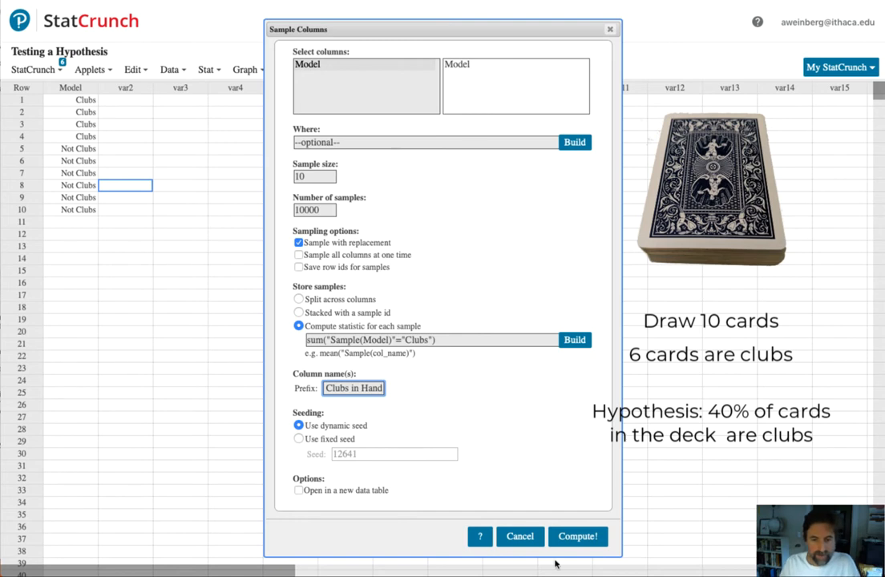
{"action": "left_click", "coordinate": [577, 536]}
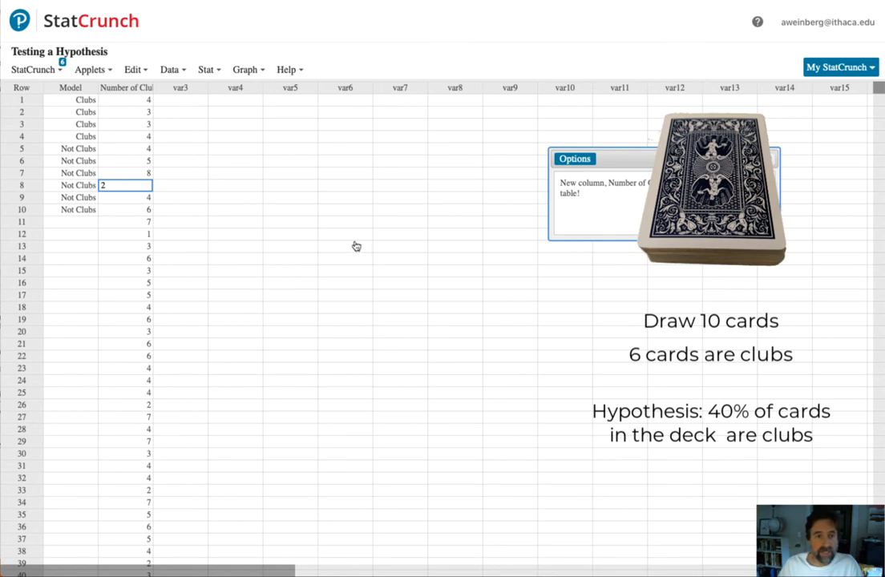
Step: Create a dotplot of Number of Clubs in Hand with percent dividers, and enlarge the graph window
{"action": "left_click", "coordinate": [263, 72]}
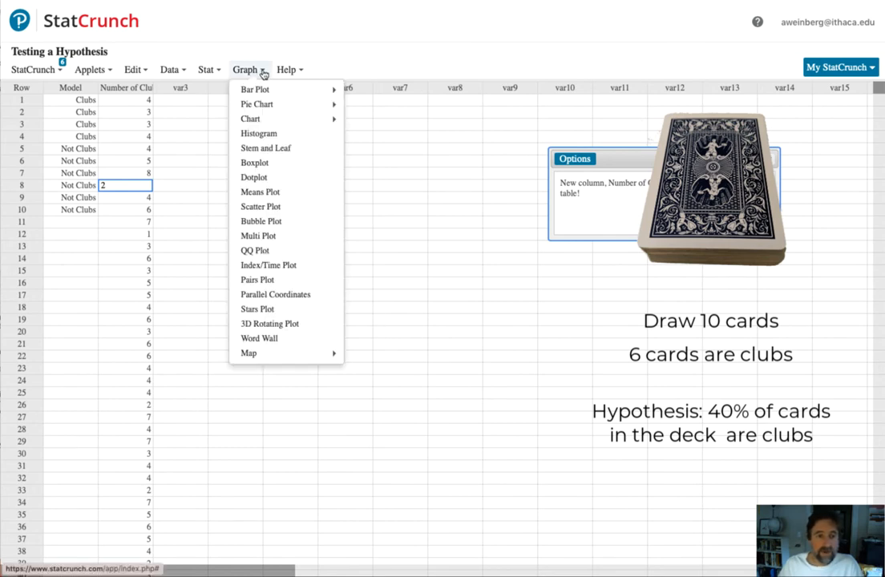
{"action": "left_click", "coordinate": [255, 178]}
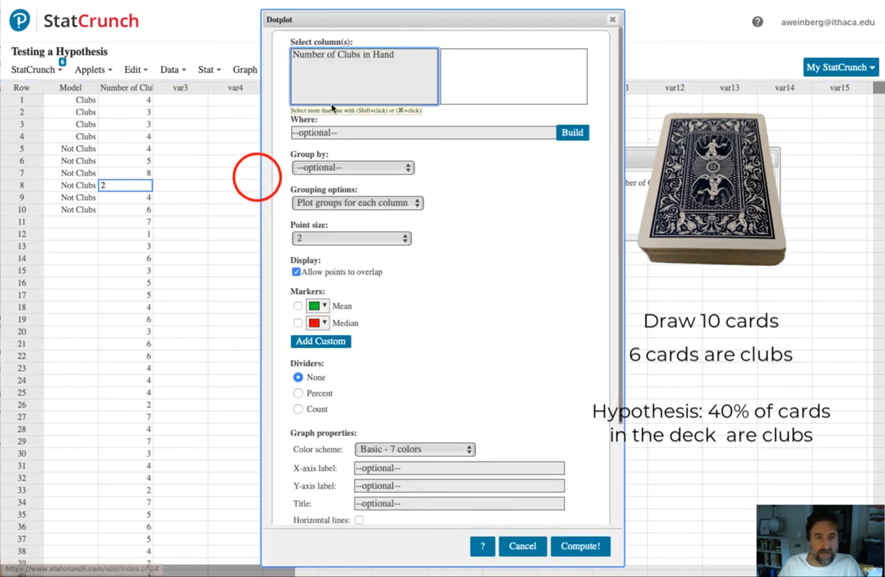
{"action": "left_click", "coordinate": [358, 55]}
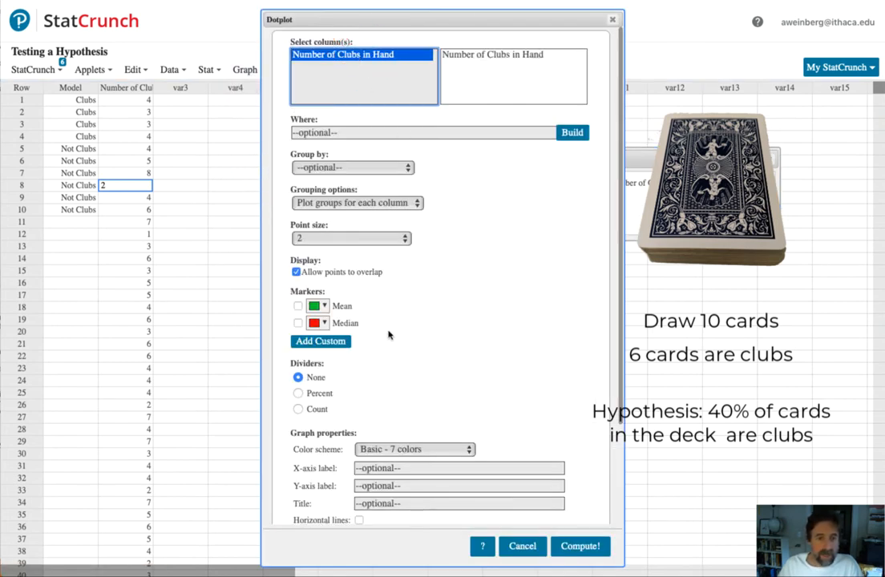
{"action": "left_click", "coordinate": [297, 395]}
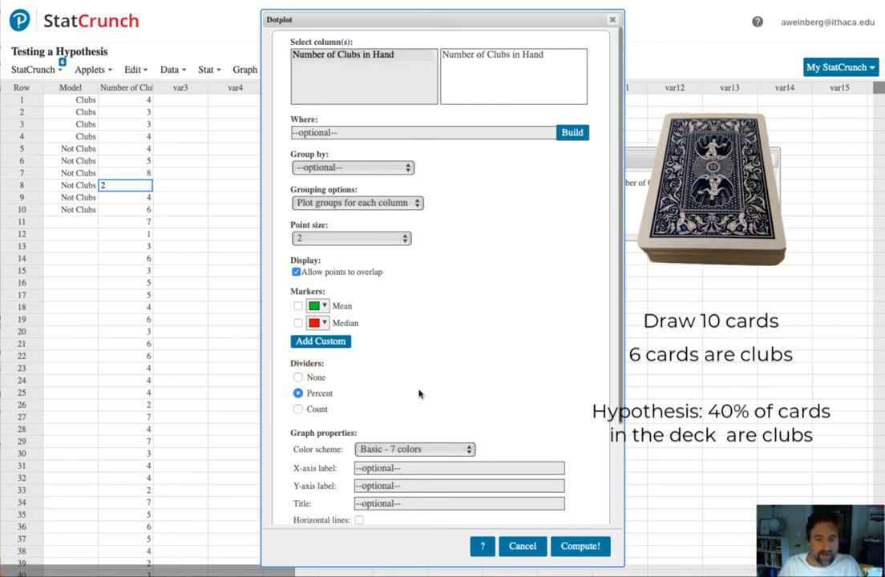
{"action": "left_click", "coordinate": [574, 545]}
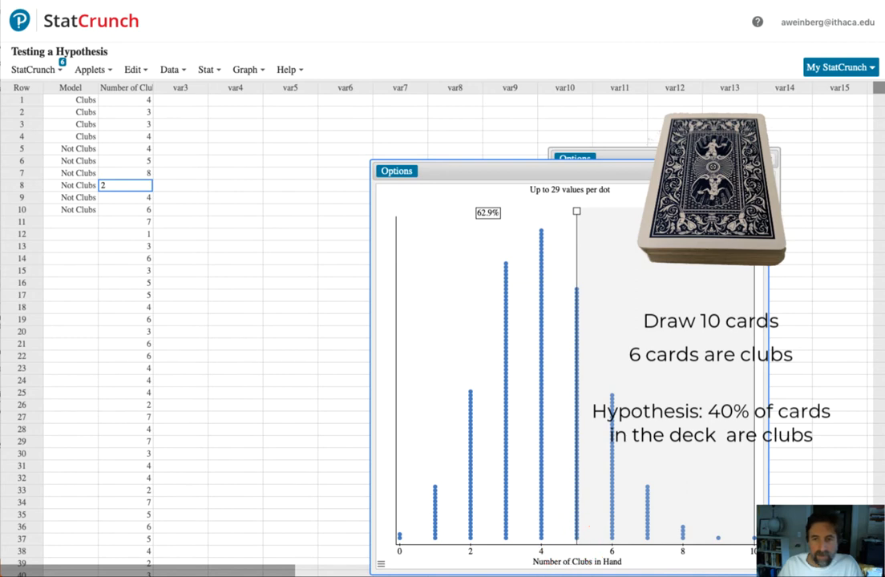
{"action": "left_click", "coordinate": [744, 171]}
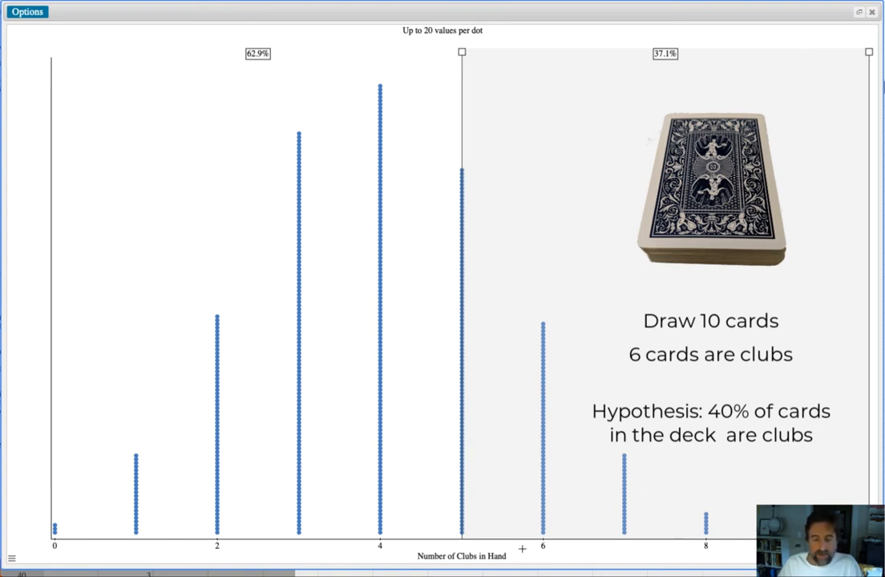
Step: Highlight the dots for 6 or more clubs and move the upper divider from 10 to between 5 and 6
{"action": "mouse_move", "coordinate": [521, 548]}
{"action": "left_mouse_down"}
{"action": "mouse_move", "coordinate": [606, 326]}
{"action": "mouse_move", "coordinate": [826, 326]}
{"action": "mouse_move", "coordinate": [878, 314]}
{"action": "left_mouse_up"}
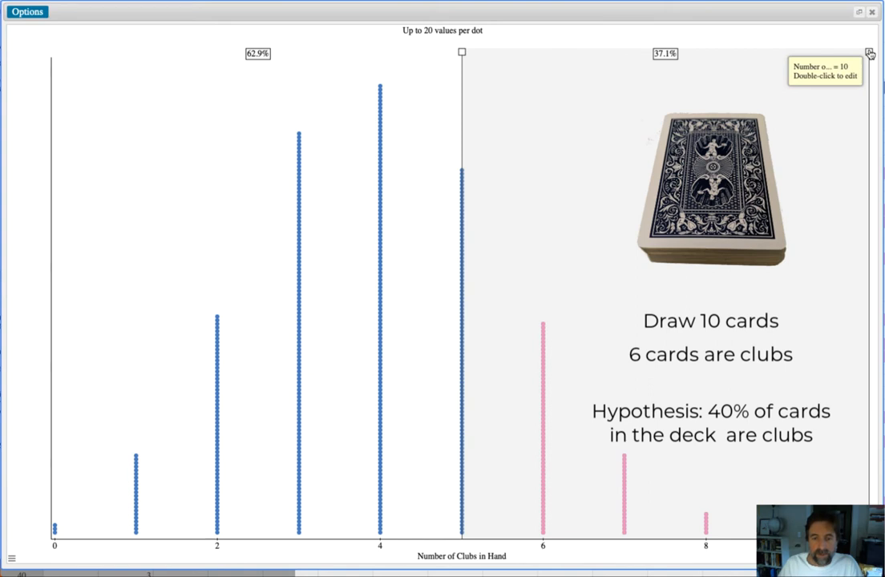
{"action": "mouse_move", "coordinate": [870, 53]}
{"action": "left_mouse_down"}
{"action": "mouse_move", "coordinate": [702, 80]}
{"action": "mouse_move", "coordinate": [517, 83]}
{"action": "left_mouse_up"}
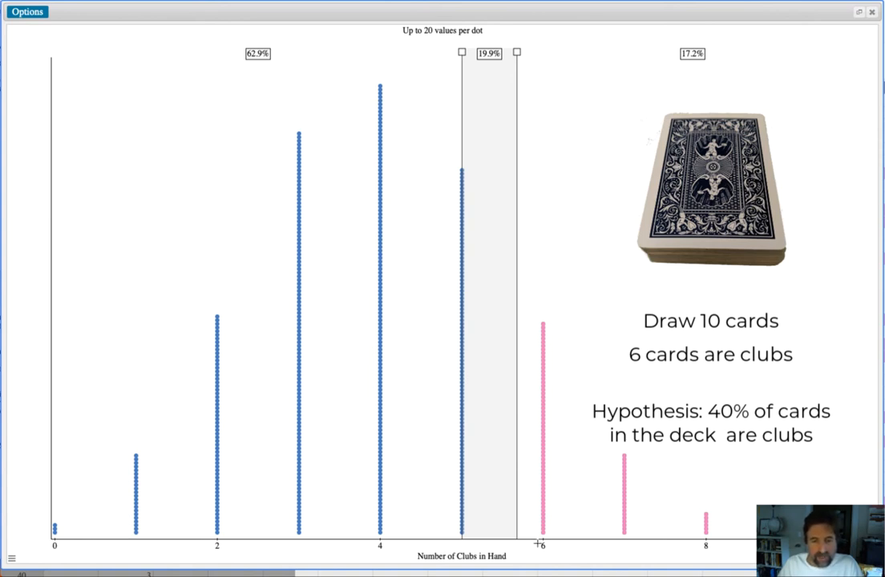
Step: Move the lower divider to about 2.32 and highlight the dots for 2 or fewer clubs
{"action": "mouse_move", "coordinate": [543, 525]}
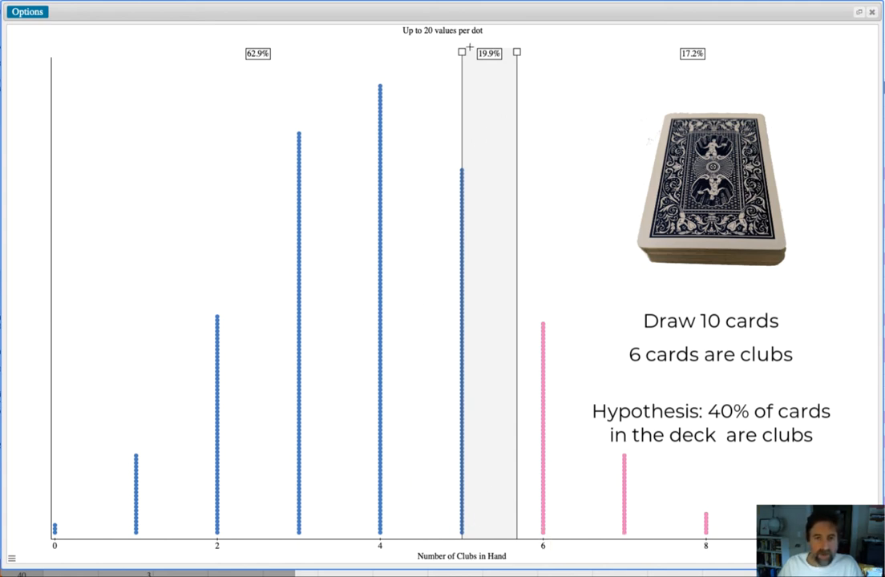
{"action": "left_click_drag", "start_coordinate": [461, 52], "coordinate": [244, 68]}
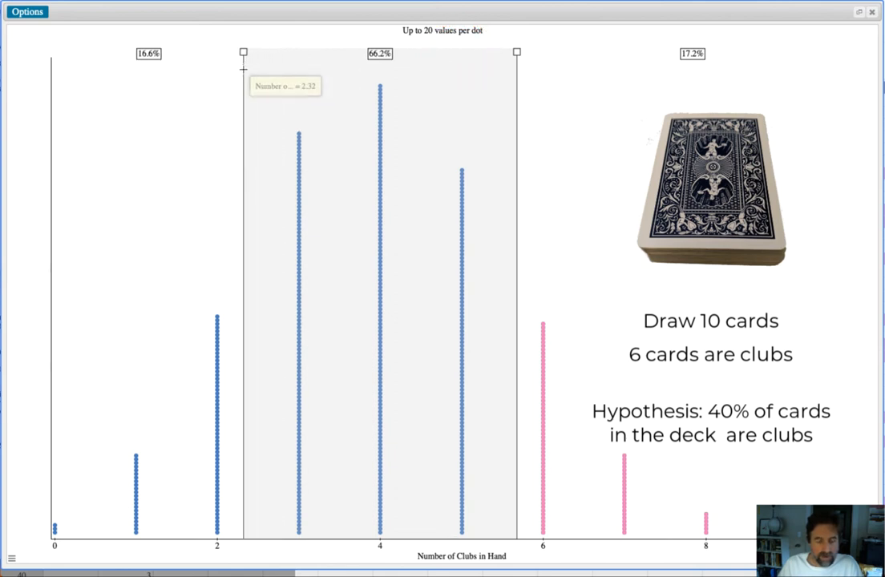
{"action": "left_click_drag", "start_coordinate": [233, 548], "coordinate": [39, 282]}
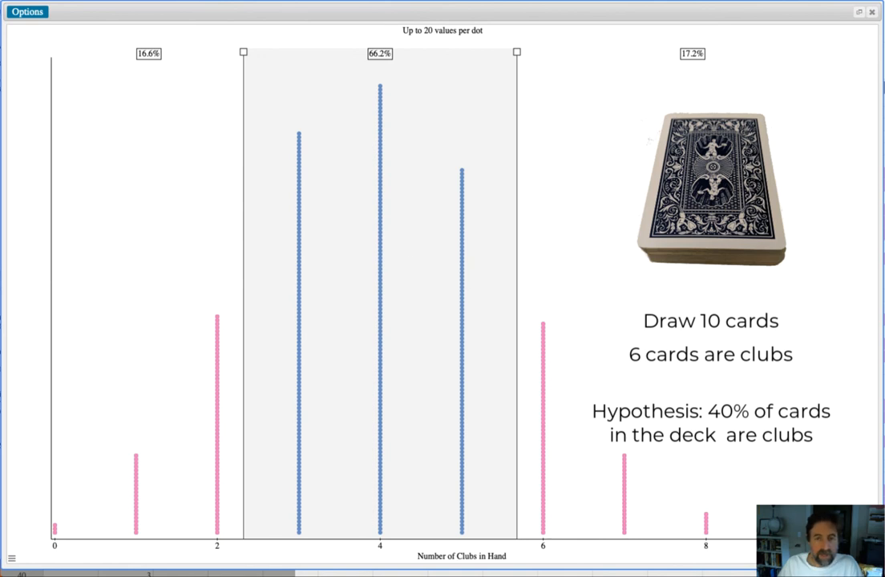